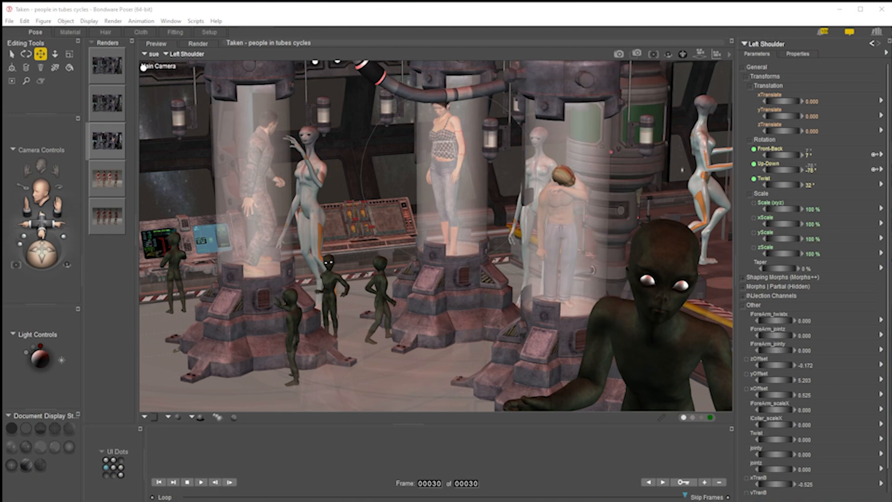
Step: Compare the third and second saved renders of the people-in-tubes scene, inspecting the figures inside the tubes
{"action": "left_click", "coordinate": [103, 143]}
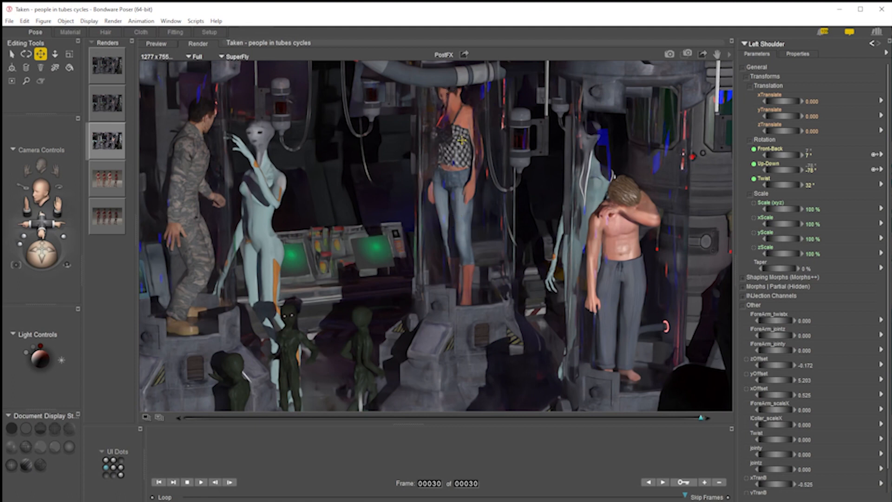
{"action": "left_click_drag", "start_coordinate": [479, 132], "coordinate": [473, 196]}
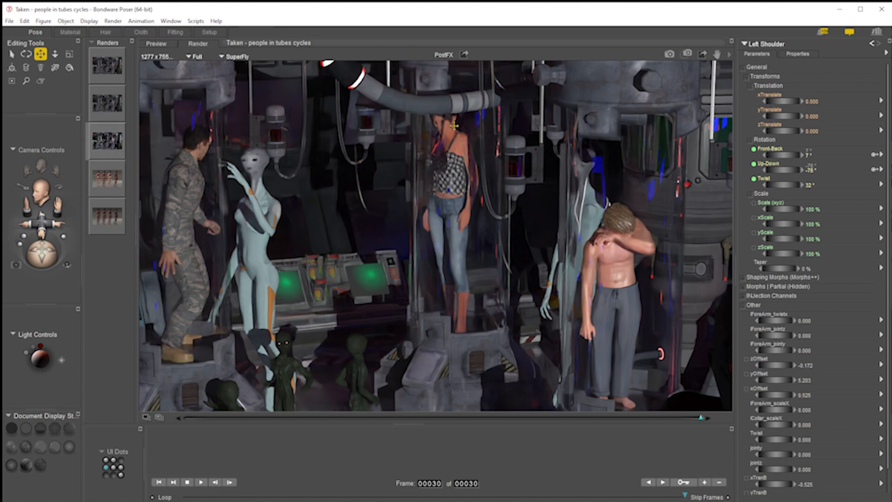
{"action": "left_click", "coordinate": [112, 108]}
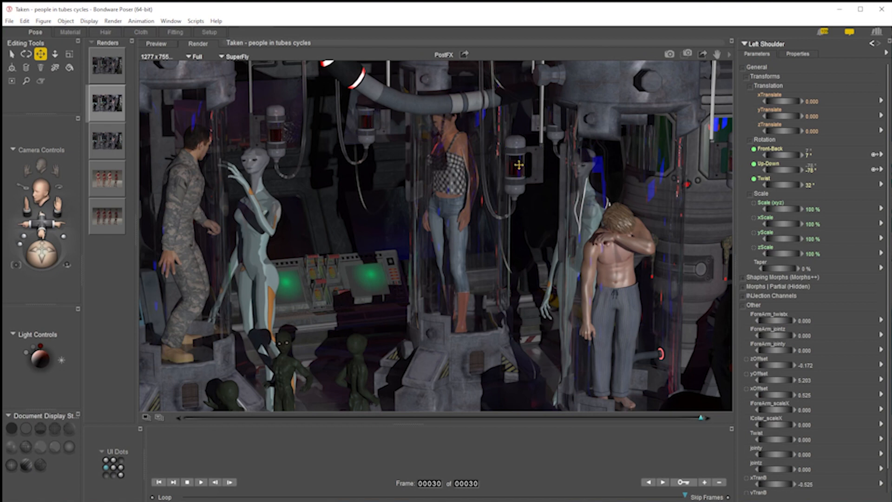
Step: Try the OptiX Fast and OptiX Medium presets in the SuperFly render settings to compare their sampling and bounce values
{"action": "left_click", "coordinate": [728, 55]}
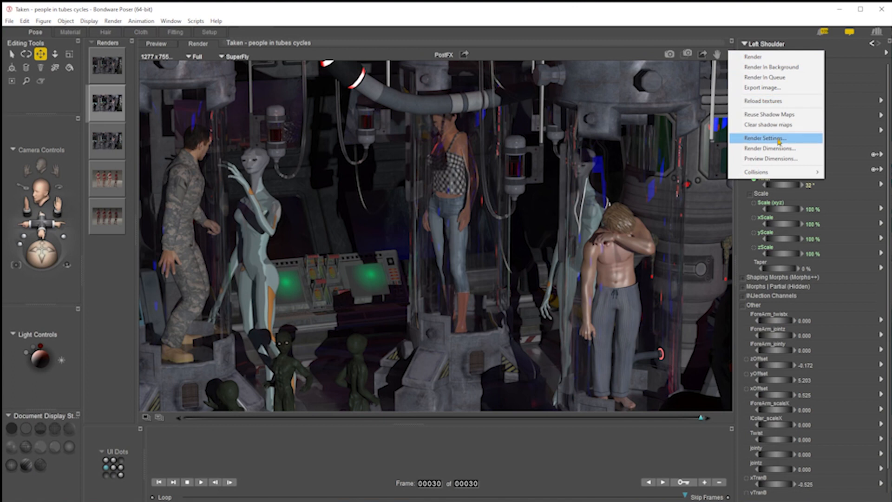
{"action": "left_click", "coordinate": [778, 139]}
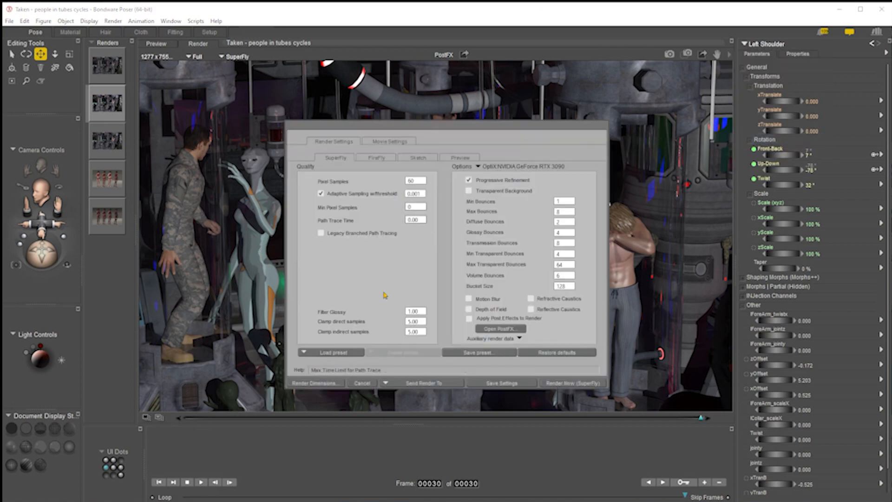
{"action": "left_click", "coordinate": [339, 353]}
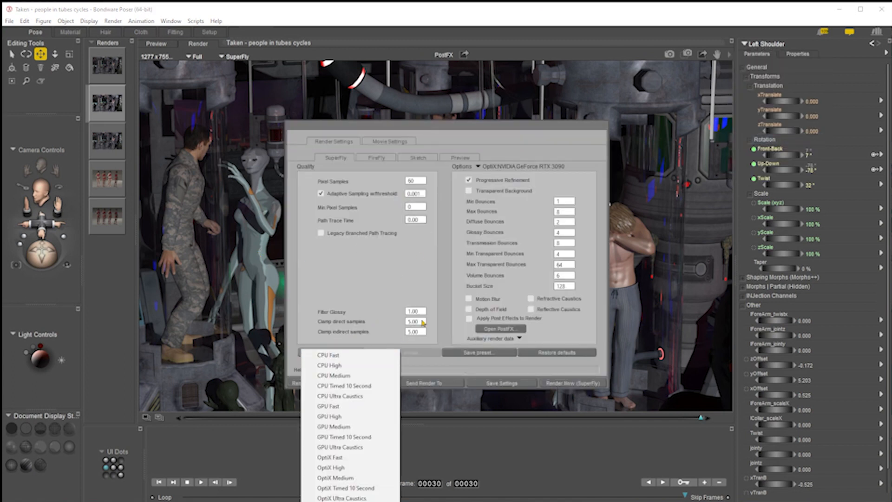
{"action": "left_click", "coordinate": [363, 467]}
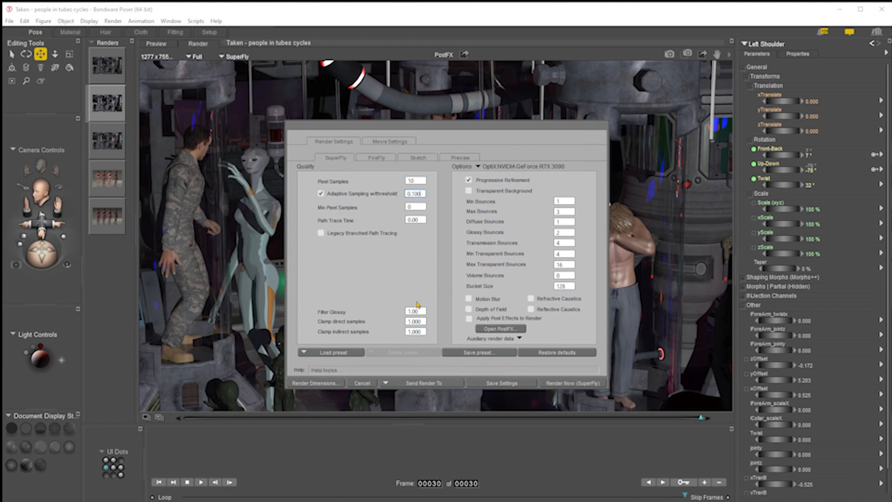
{"action": "left_click", "coordinate": [322, 353]}
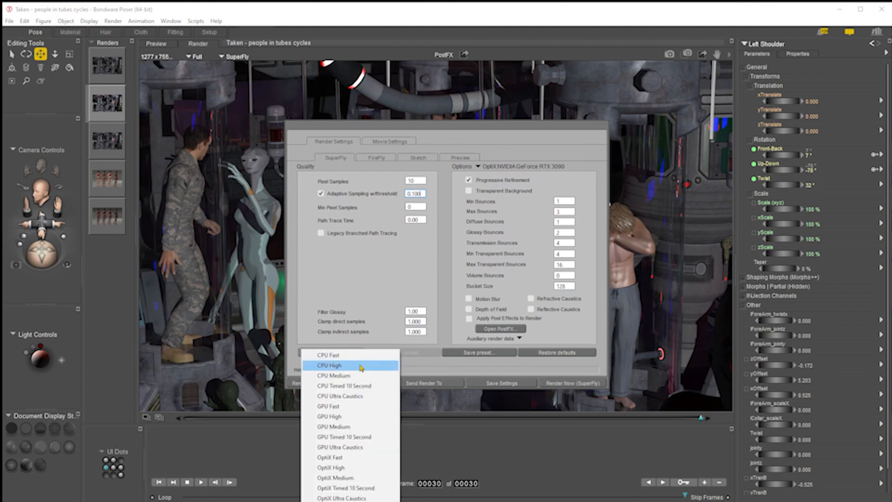
{"action": "left_click", "coordinate": [357, 458]}
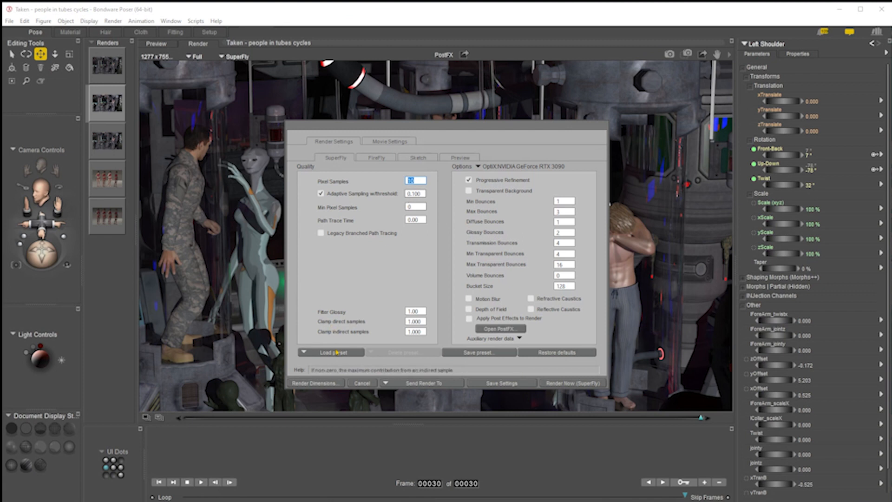
{"action": "left_click", "coordinate": [354, 352]}
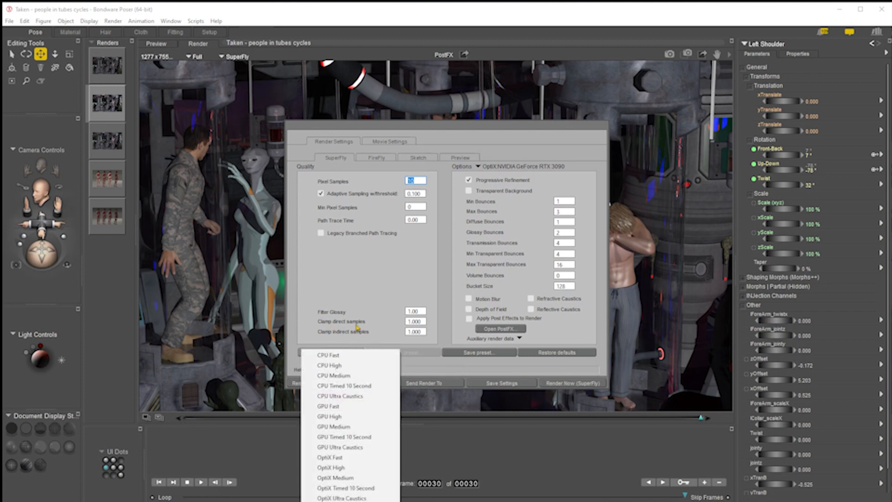
{"action": "left_click", "coordinate": [352, 478]}
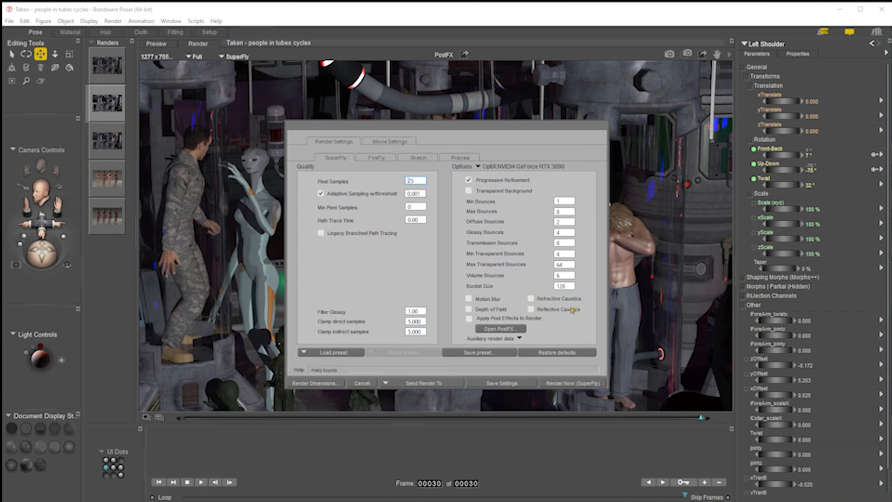
{"action": "left_click", "coordinate": [573, 382]}
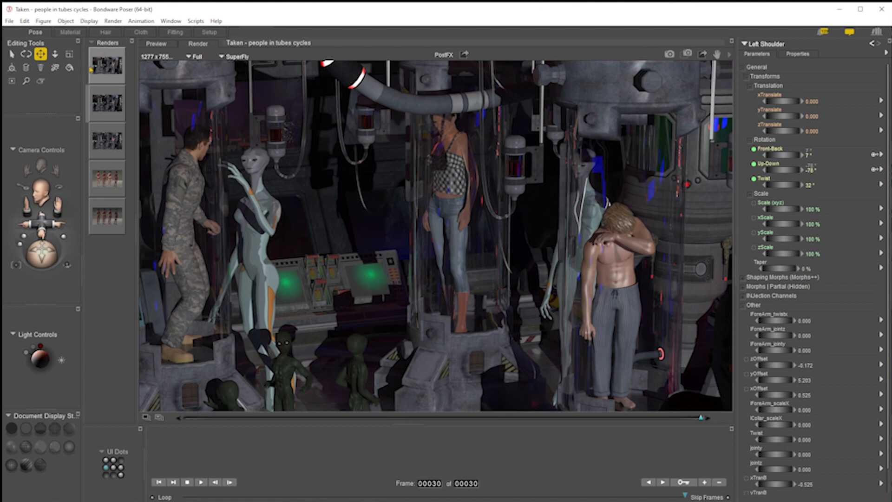
Step: Check the scene's current SuperFly render settings without changing them, and inspect the figures in the newest saved render
{"action": "left_click", "coordinate": [731, 55]}
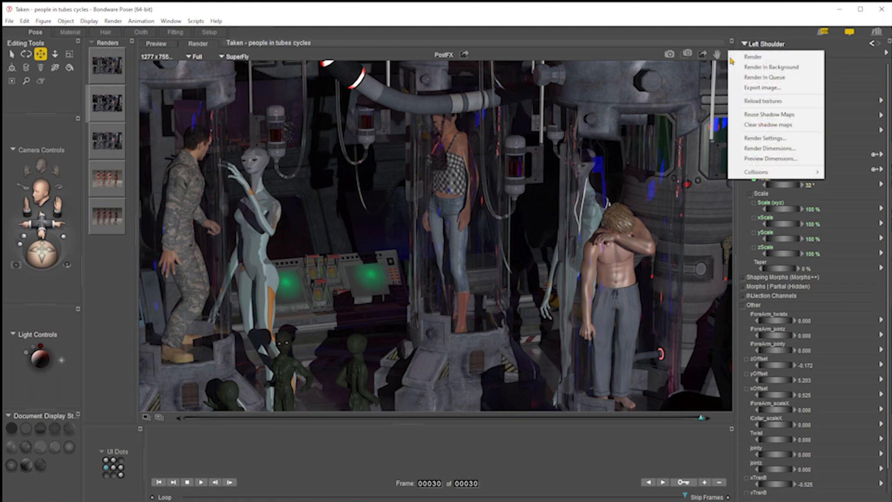
{"action": "left_click", "coordinate": [767, 138]}
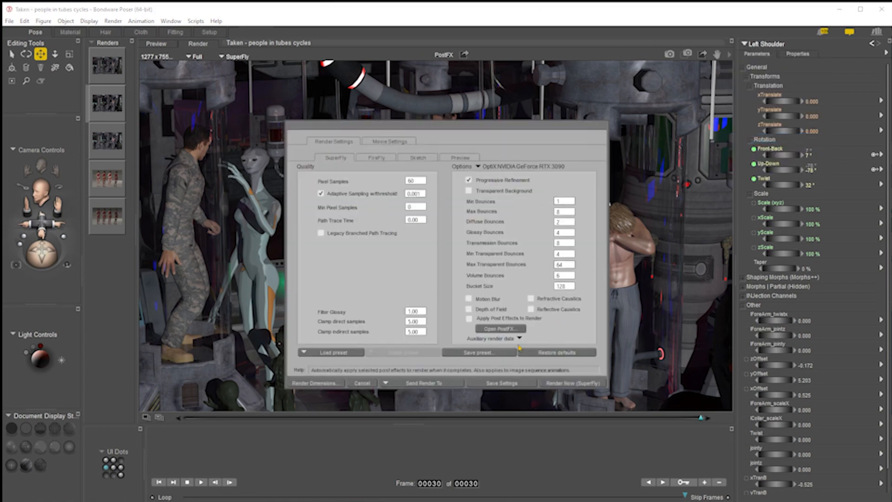
{"action": "left_click", "coordinate": [362, 384]}
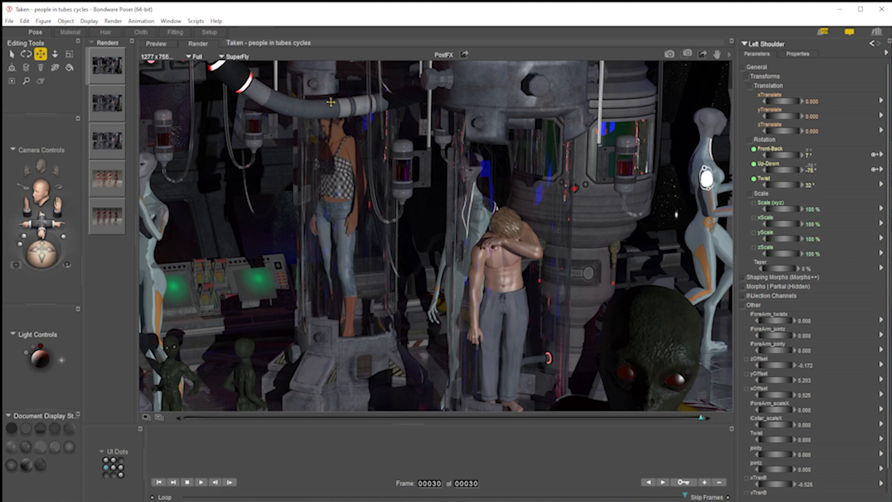
{"action": "left_click_drag", "start_coordinate": [279, 212], "coordinate": [408, 295]}
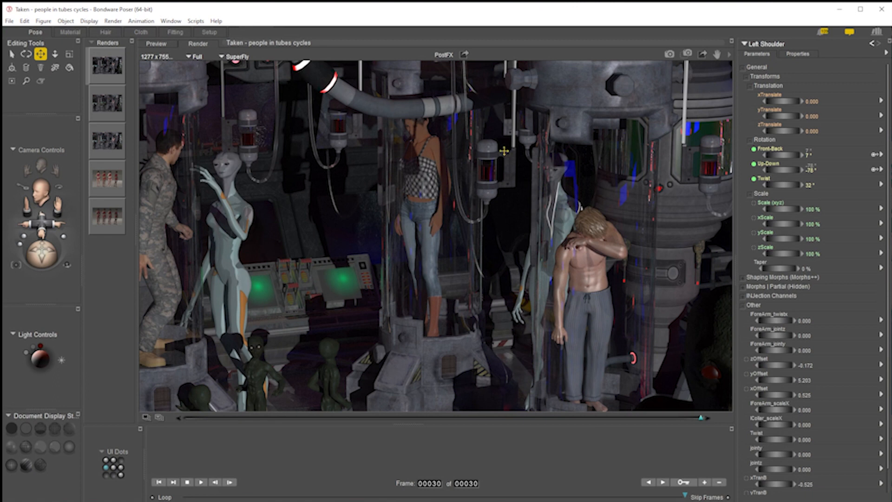
Step: Open the recent scene New specularity.pz3 without saving the changes to the current scene
{"action": "left_click", "coordinate": [9, 21]}
{"action": "mouse_move", "coordinate": [29, 53]}
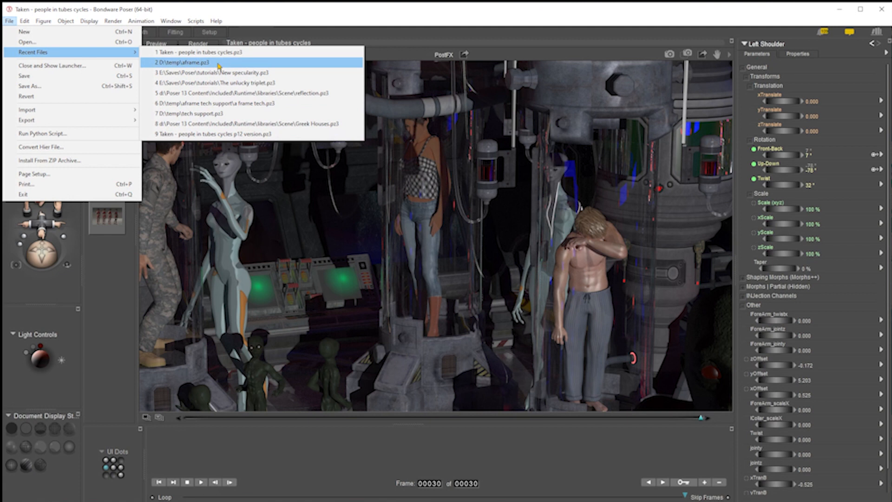
{"action": "left_click", "coordinate": [274, 73]}
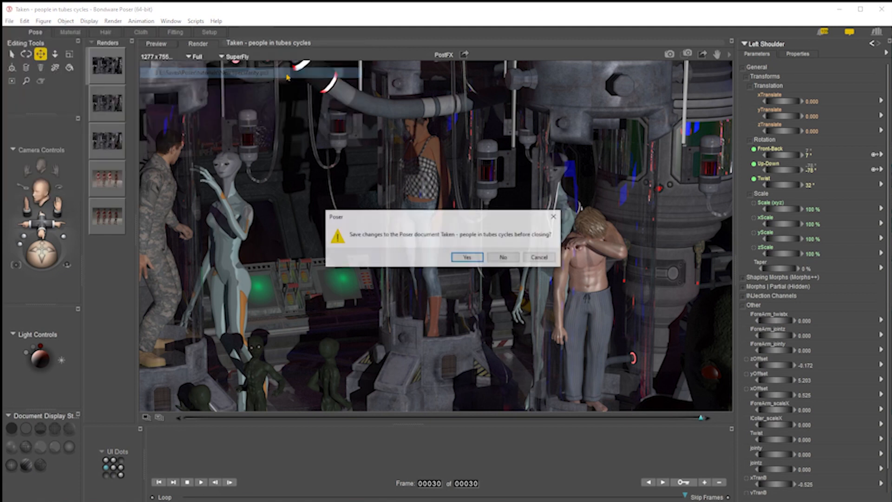
{"action": "left_click", "coordinate": [504, 256]}
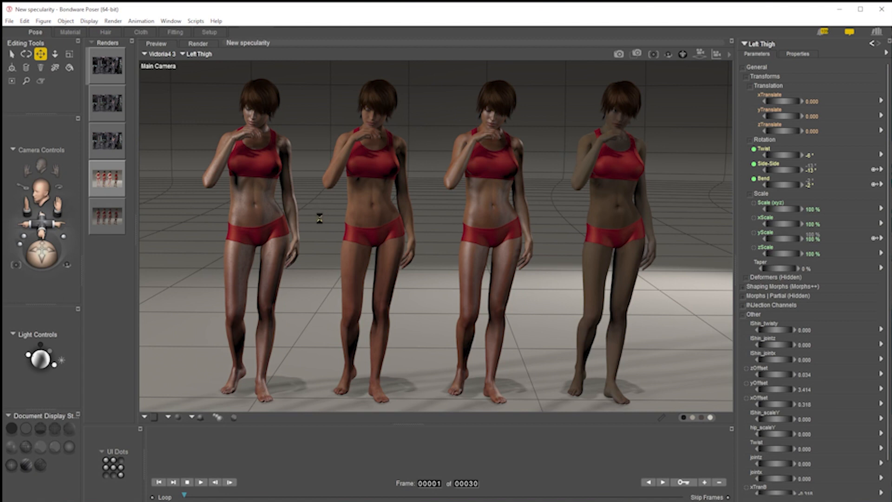
Step: Compare the two saved renders of the four standing figures, examining the specular highlights on their skin
{"action": "left_click", "coordinate": [105, 223]}
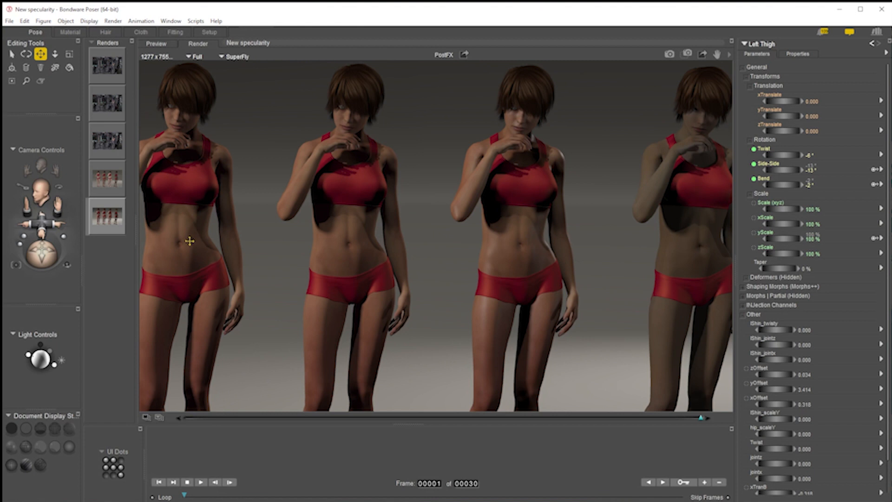
{"action": "left_click_drag", "start_coordinate": [530, 254], "coordinate": [462, 258]}
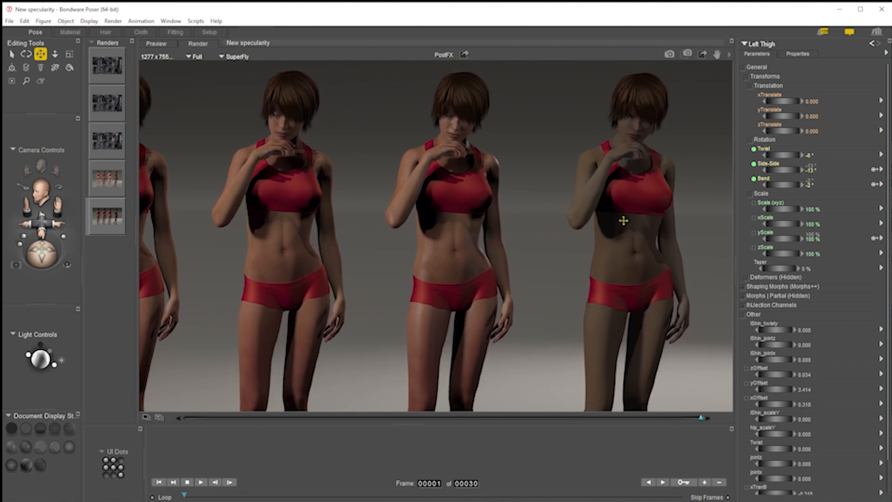
{"action": "left_click_drag", "start_coordinate": [324, 250], "coordinate": [423, 256]}
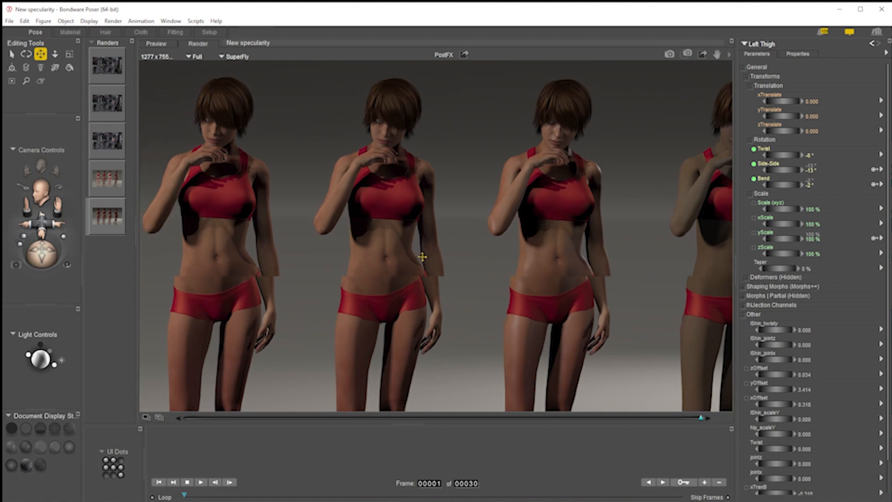
{"action": "left_click", "coordinate": [111, 187]}
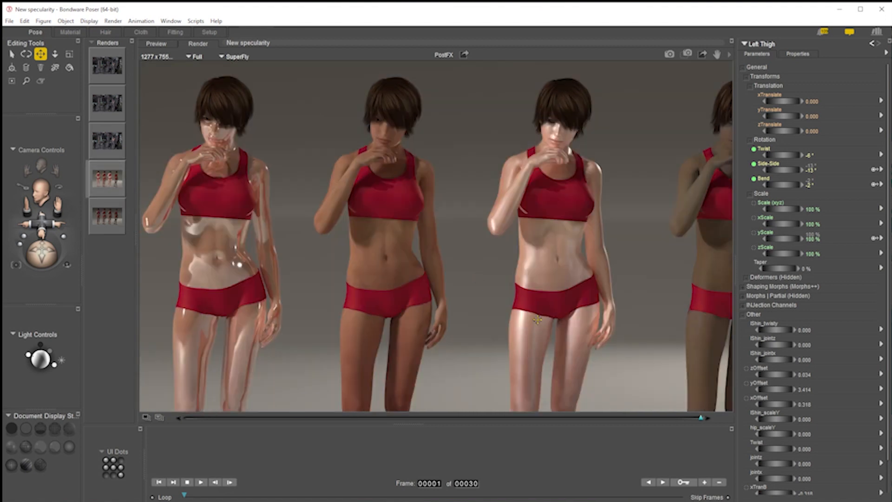
{"action": "left_click_drag", "start_coordinate": [520, 314], "coordinate": [518, 287]}
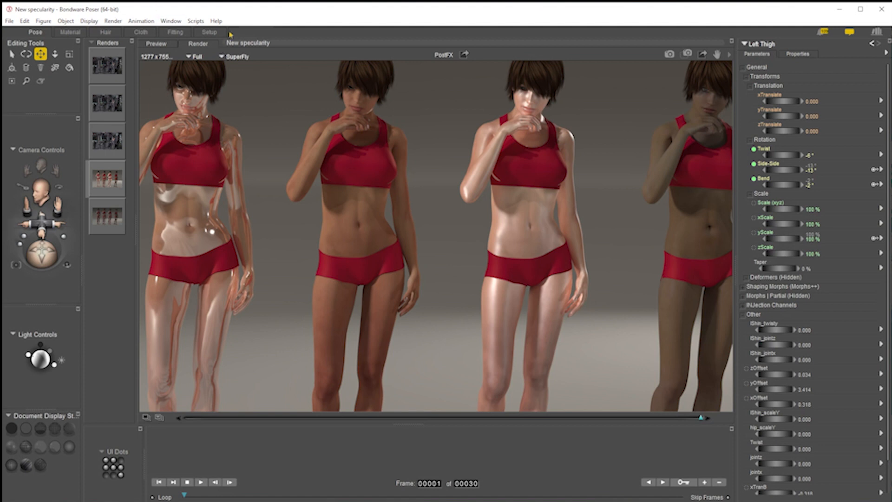
Step: Launch the EZSkin 3.1 script, look through its list of shader presets, and close it without applying anything
{"action": "left_click", "coordinate": [195, 20]}
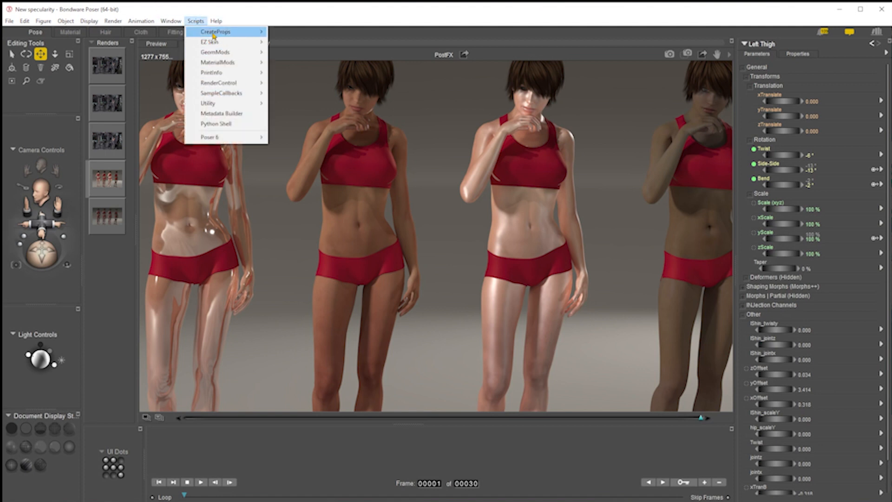
{"action": "mouse_move", "coordinate": [214, 43]}
{"action": "left_click", "coordinate": [297, 76]}
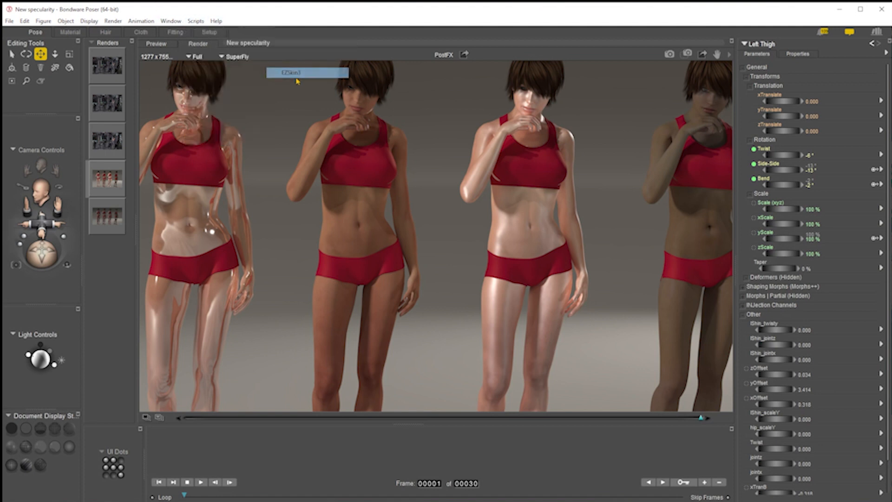
{"action": "left_click", "coordinate": [557, 360]}
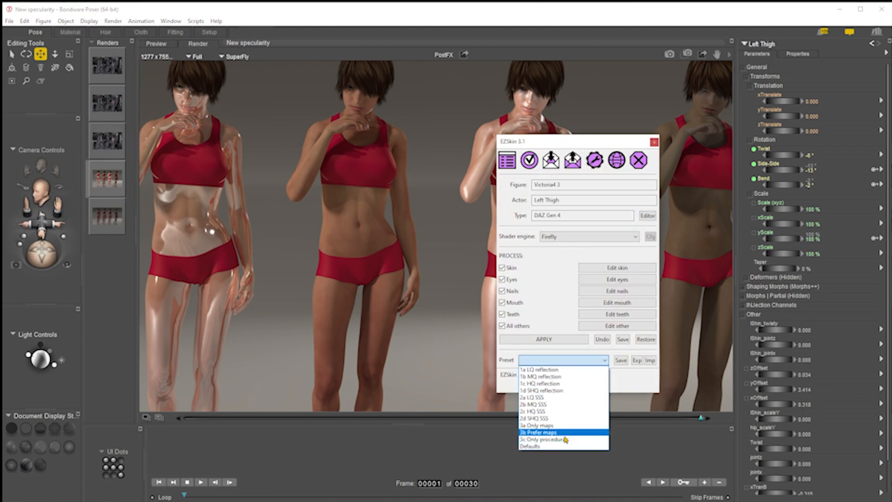
{"action": "left_click", "coordinate": [635, 381]}
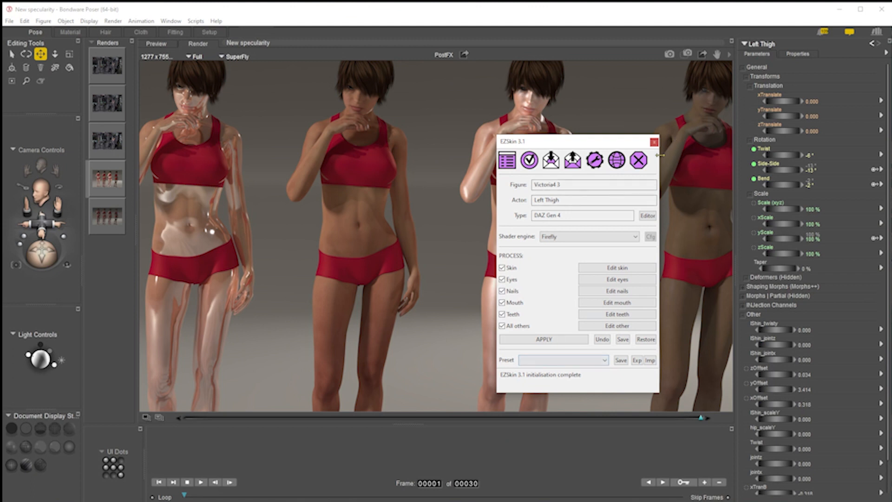
{"action": "left_click", "coordinate": [507, 161]}
{"action": "mouse_move", "coordinate": [542, 168]}
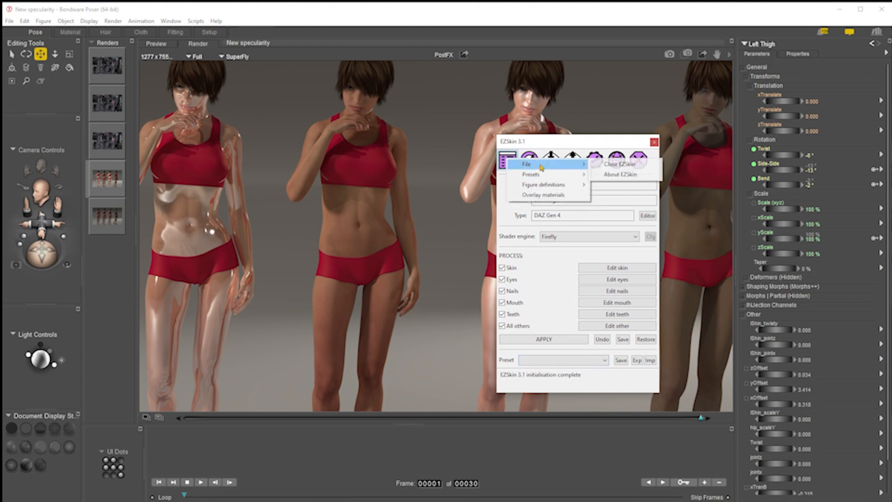
{"action": "left_click", "coordinate": [620, 165]}
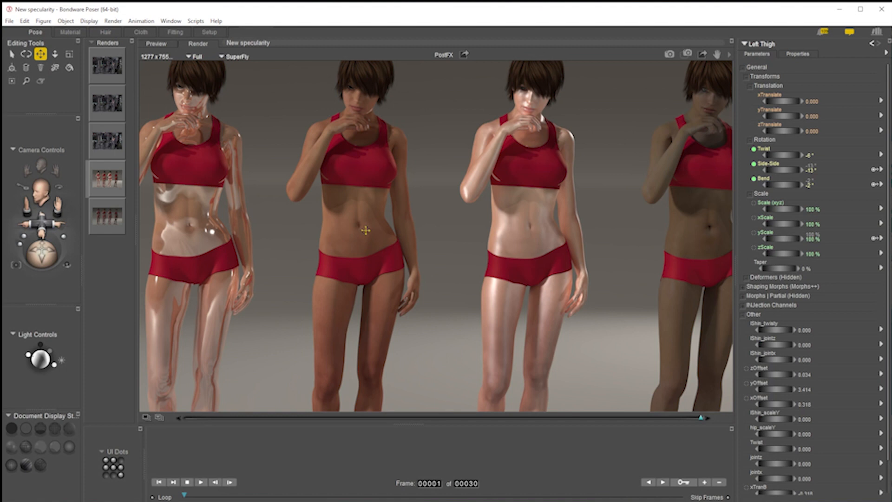
Step: Examine the Blinn node's settings in the 2_SkinTorso material of the Victoria4 3 and Victoria4 figures
{"action": "left_click", "coordinate": [70, 31]}
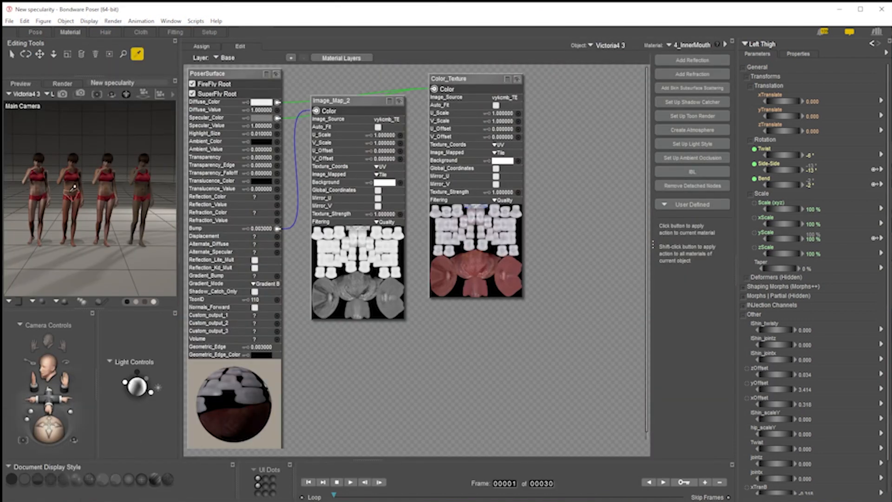
{"action": "left_click", "coordinate": [72, 183]}
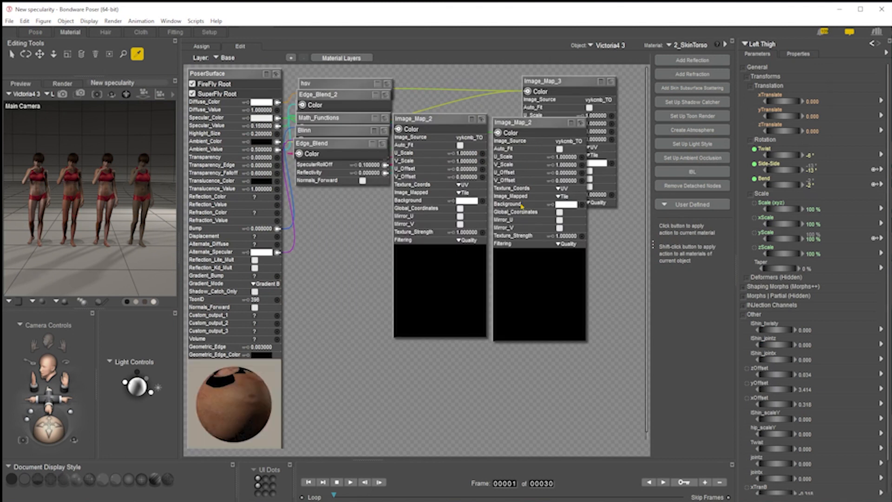
{"action": "left_click", "coordinate": [349, 131]}
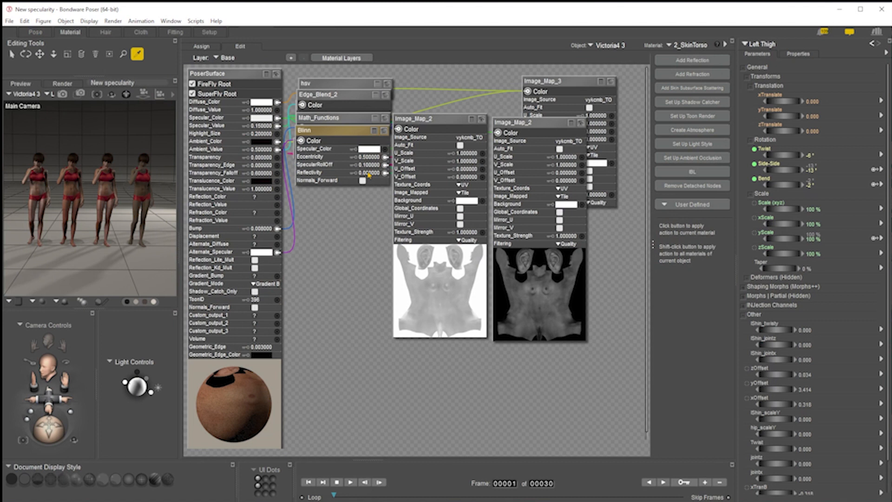
{"action": "left_click", "coordinate": [40, 183]}
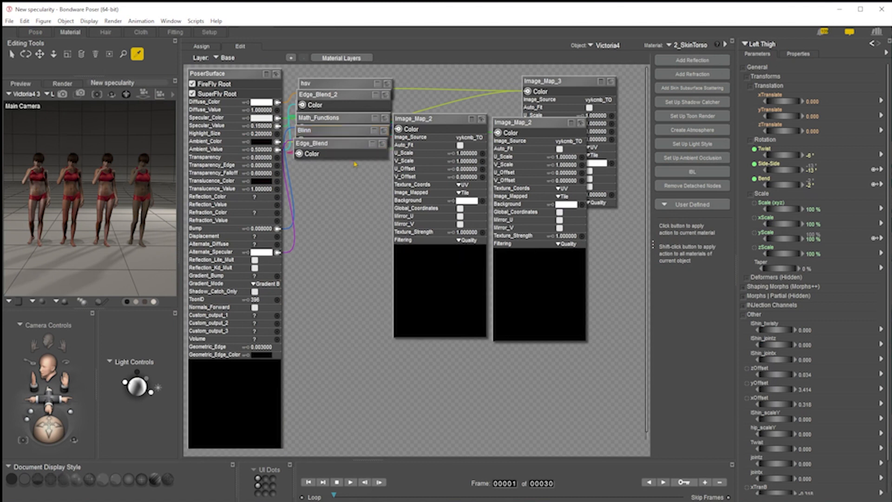
{"action": "left_click", "coordinate": [367, 130]}
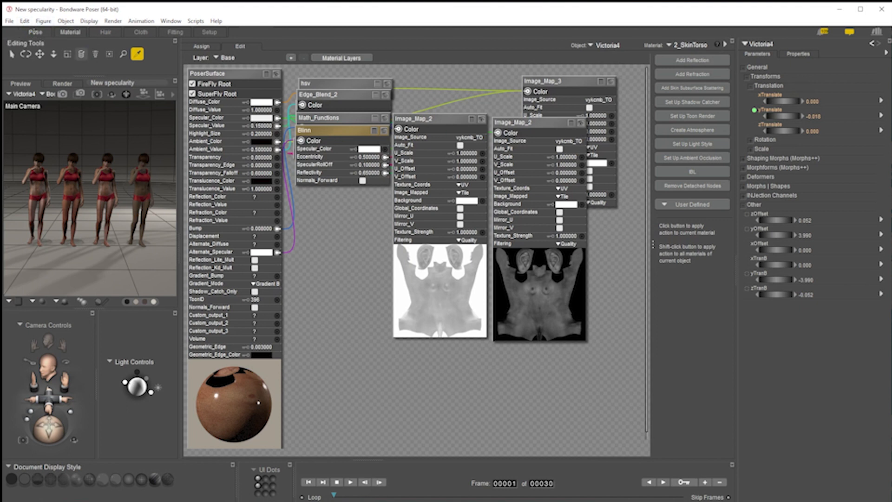
Step: View the fourth saved render of the four figures and examine the skin highlights on the first figure
{"action": "left_click", "coordinate": [35, 31]}
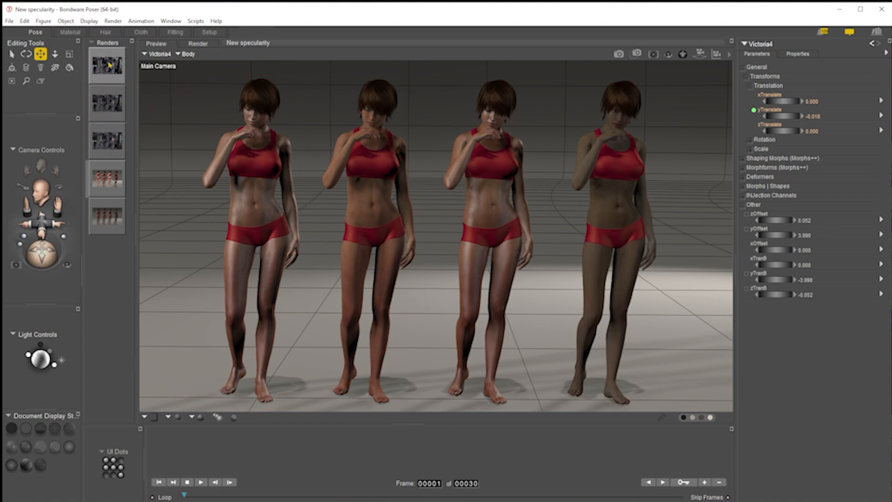
{"action": "left_click", "coordinate": [106, 179]}
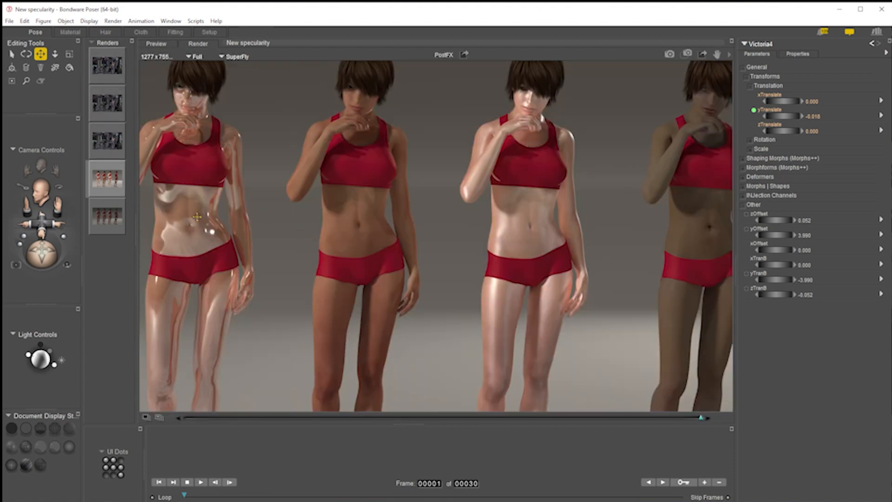
Step: Bring up the first figure's 2_SkinTorso material and move its Blinn node clear of the stacked nodes
{"action": "left_click", "coordinate": [71, 31]}
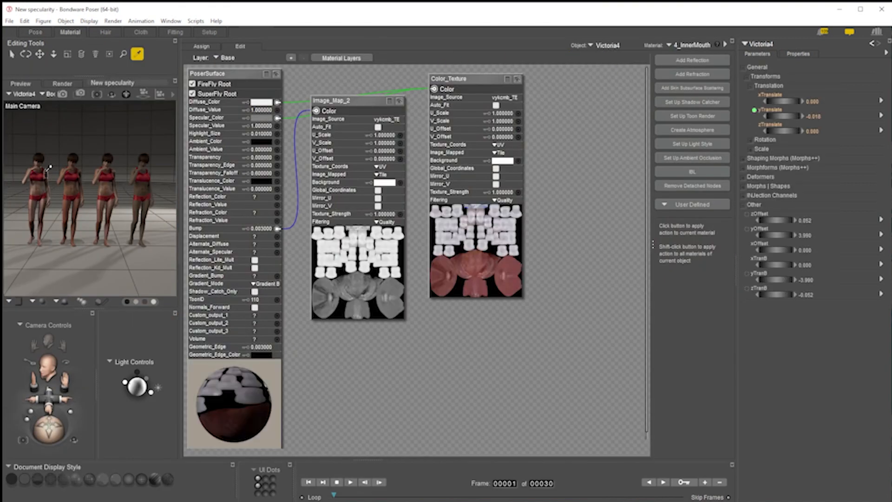
{"action": "left_click", "coordinate": [37, 184]}
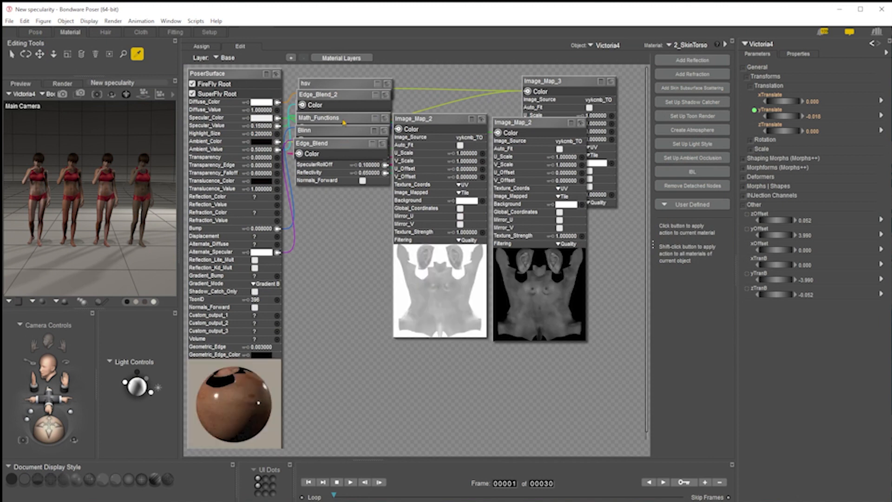
{"action": "left_click_drag", "start_coordinate": [334, 128], "coordinate": [349, 226]}
Step: Look through the Lighting categories for new nodes, including Special and Specular, without adding a node
{"action": "right_click", "coordinate": [346, 301]}
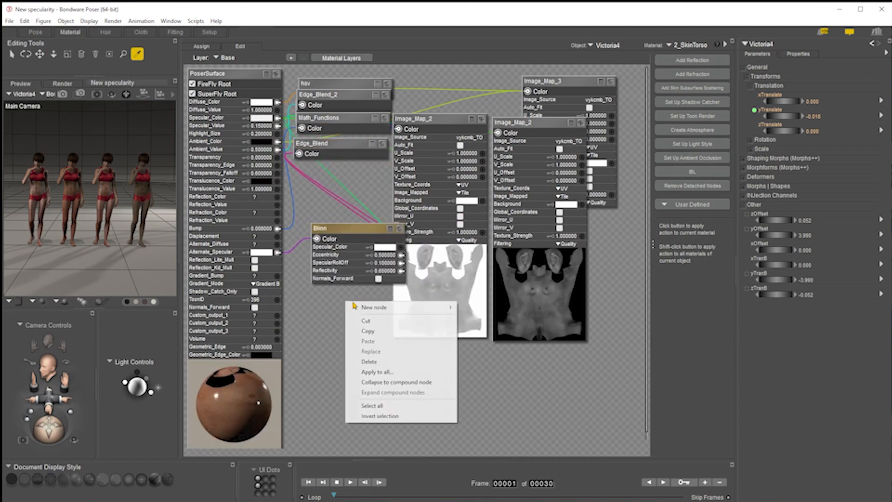
{"action": "mouse_move", "coordinate": [388, 312]}
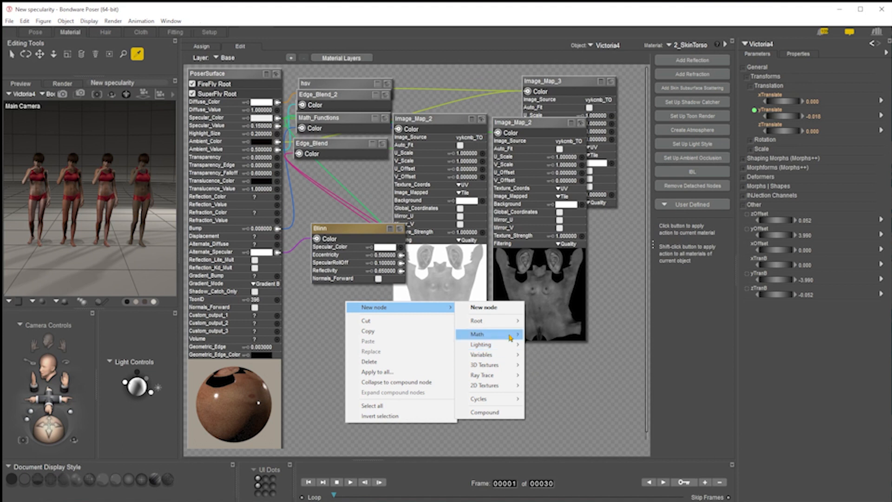
{"action": "mouse_move", "coordinate": [511, 345]}
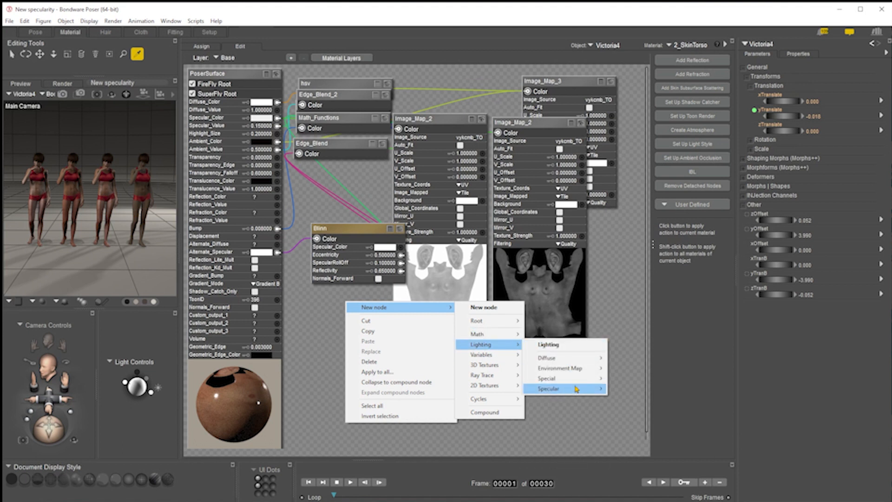
{"action": "mouse_move", "coordinate": [577, 389]}
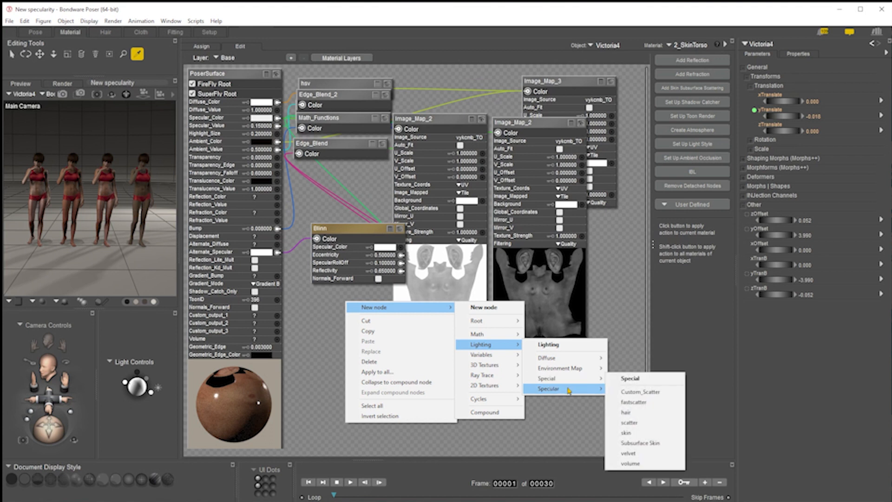
{"action": "left_click", "coordinate": [613, 270]}
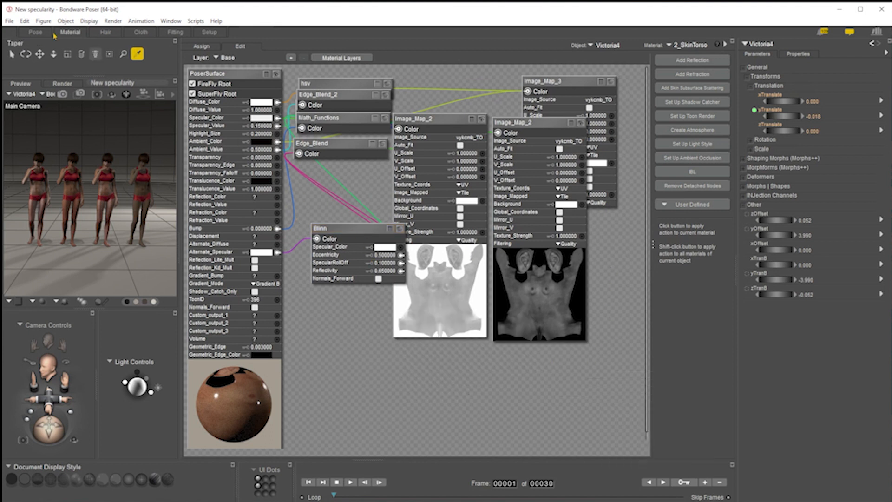
Step: Review the SuperFly render settings for the four-figure scene and close them without making changes
{"action": "left_click", "coordinate": [35, 32]}
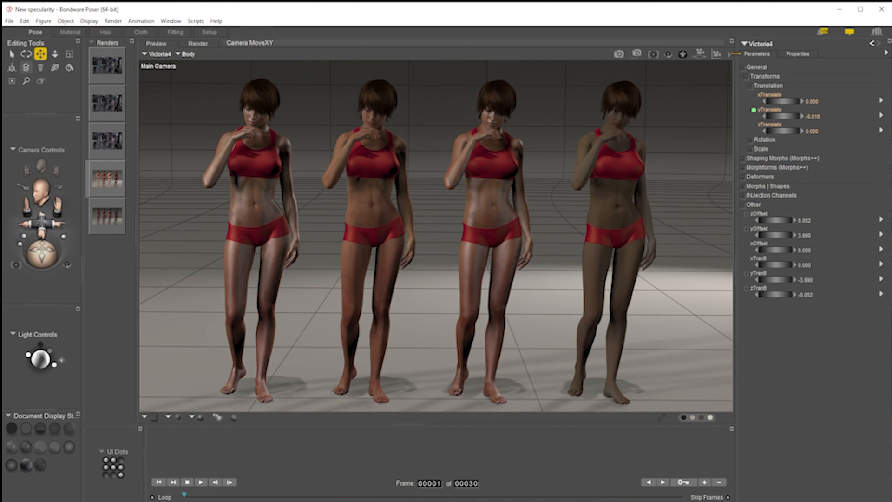
{"action": "left_click", "coordinate": [730, 55]}
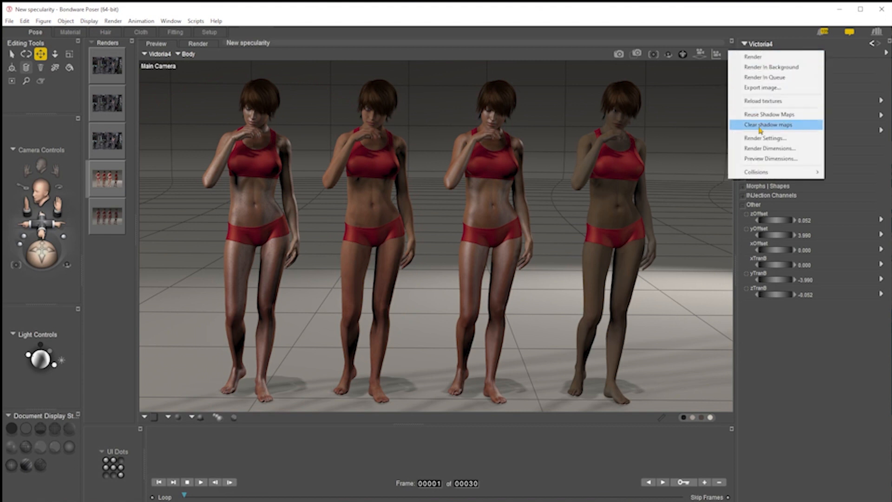
{"action": "left_click", "coordinate": [766, 139]}
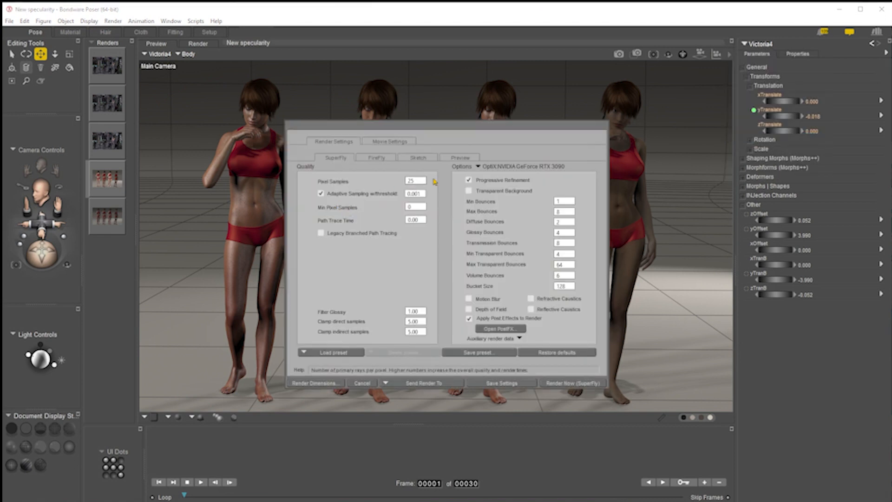
{"action": "left_click", "coordinate": [362, 382]}
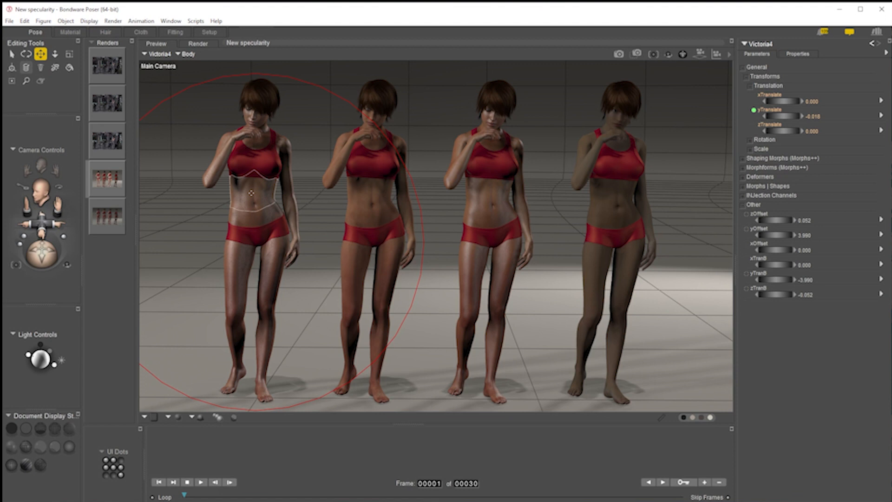
Step: View the last saved render of the four figures and examine the specularity on their torsos
{"action": "left_click", "coordinate": [103, 215]}
{"action": "left_click_drag", "start_coordinate": [264, 201], "coordinate": [307, 202]}
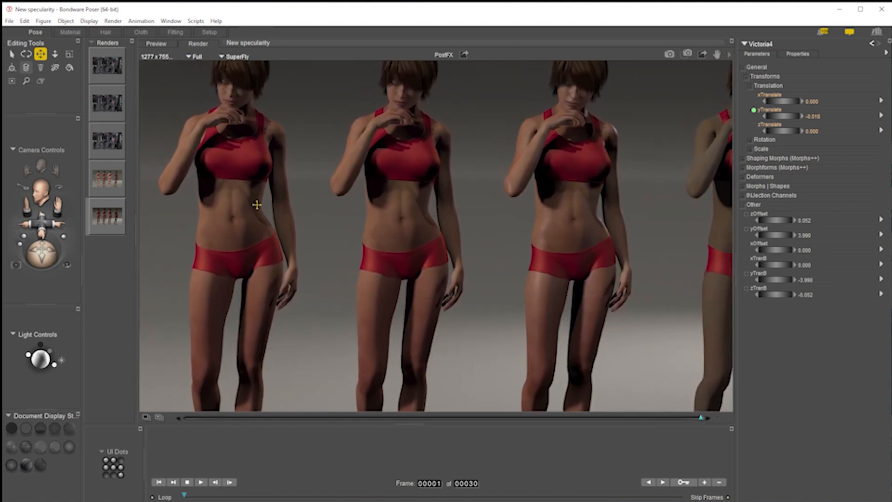